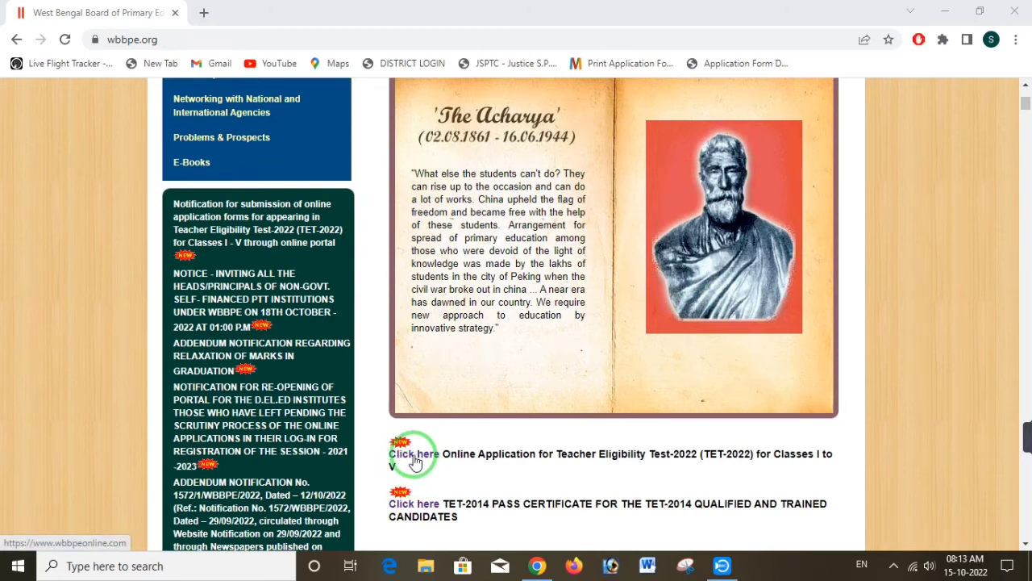
- Open the online application portal for the Teacher Eligibility Test, 2022 (TET-2022) for Classes I to V
click(415, 461)
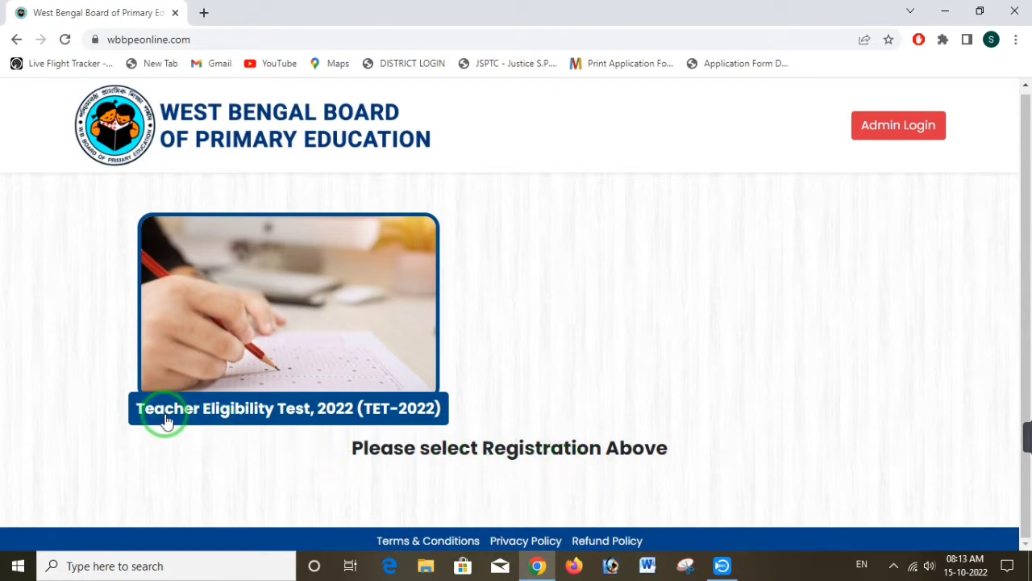
click(337, 419)
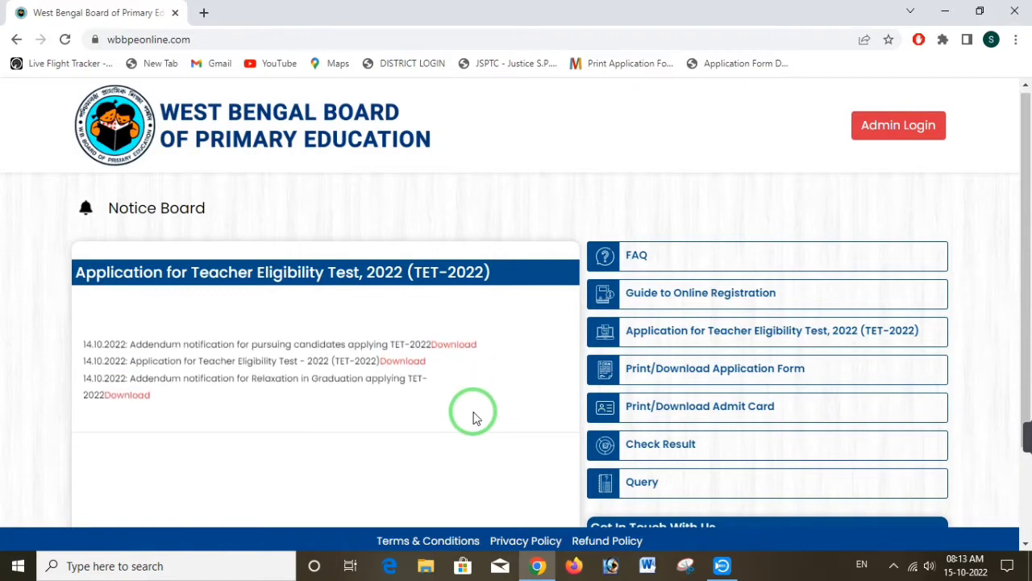
click(537, 272)
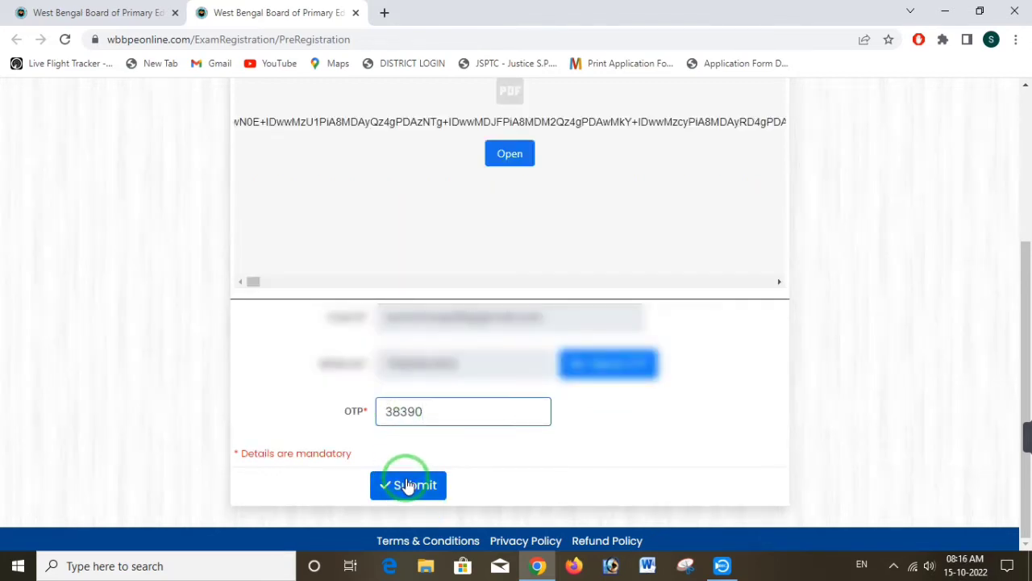
- Submit the pre-registration form with its OTP and look through the sections of the online registration form
click(407, 484)
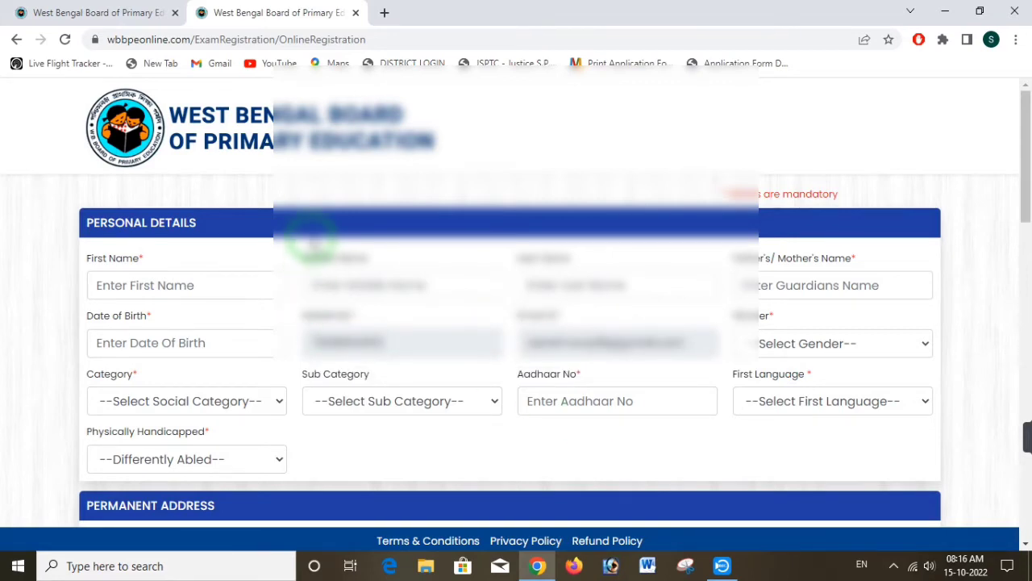
scroll(337, 275, down, 3)
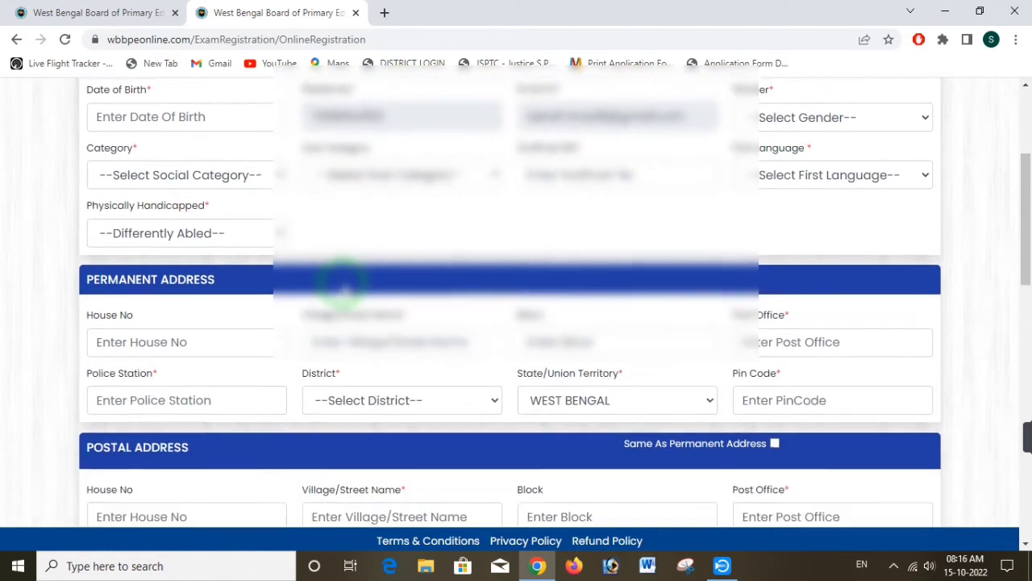
scroll(342, 282, down, 4)
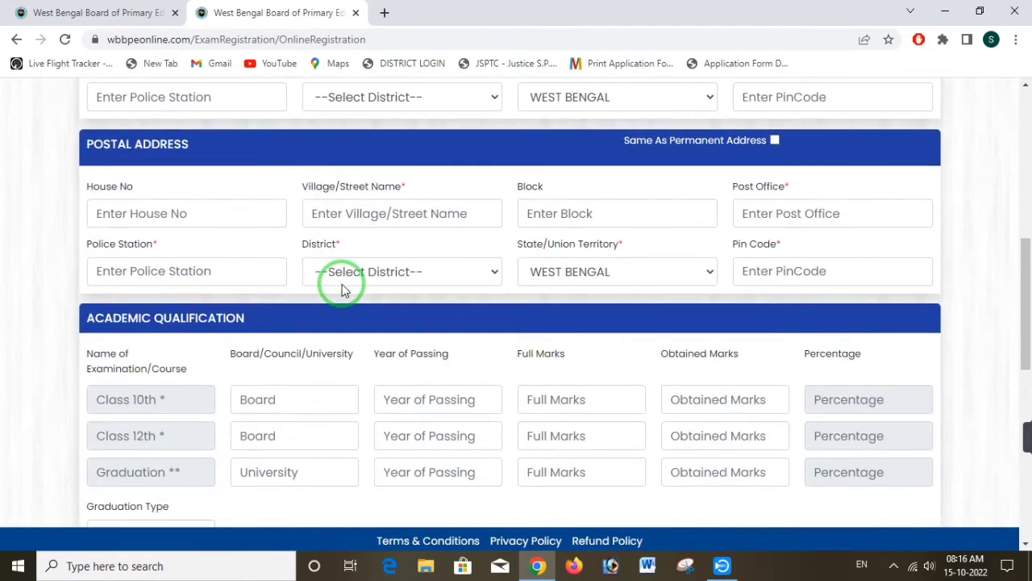
scroll(342, 289, down, 2)
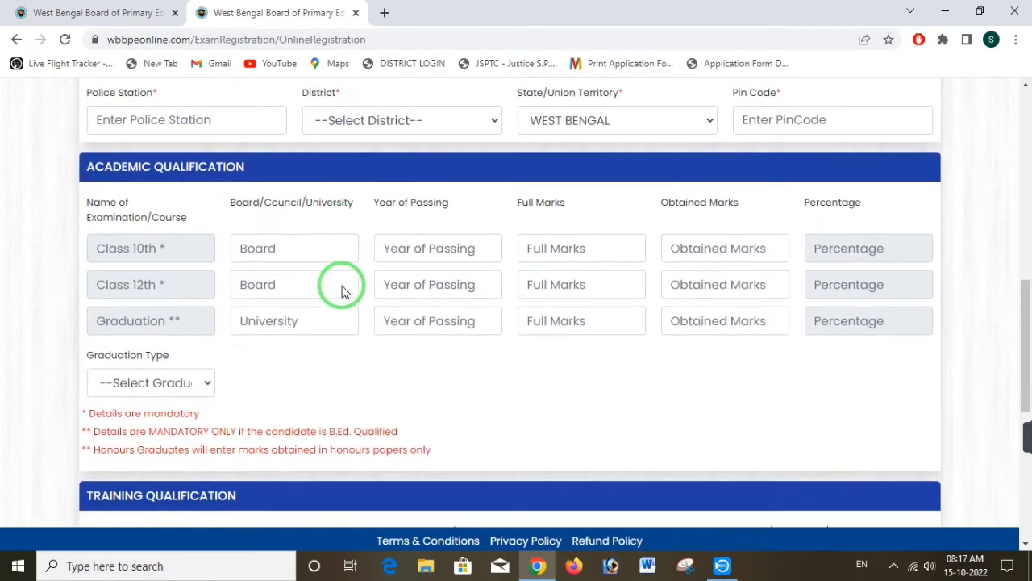
scroll(343, 285, down, 2)
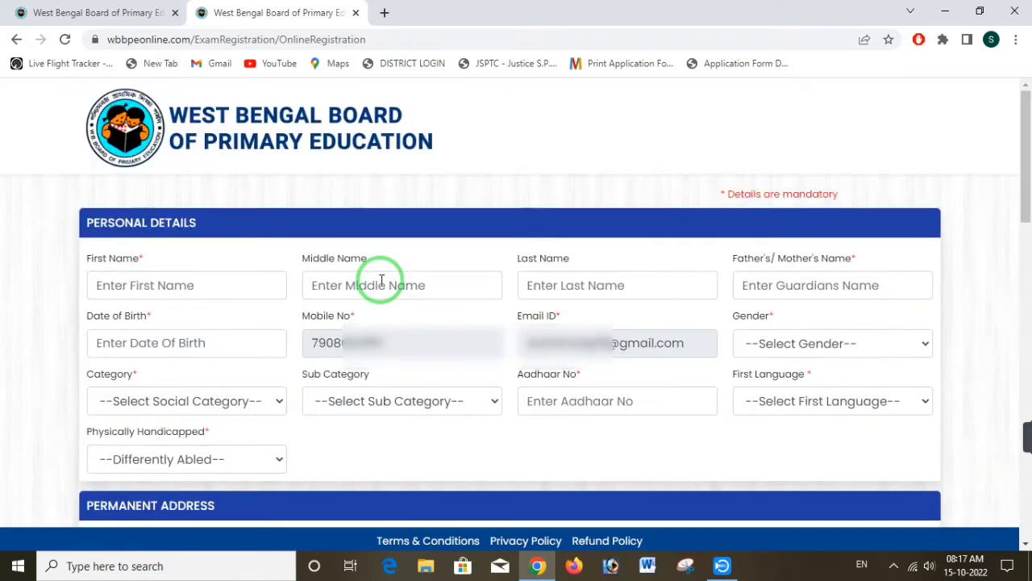
- Examine the name fields and the gender options in the personal details
click(247, 290)
click(442, 314)
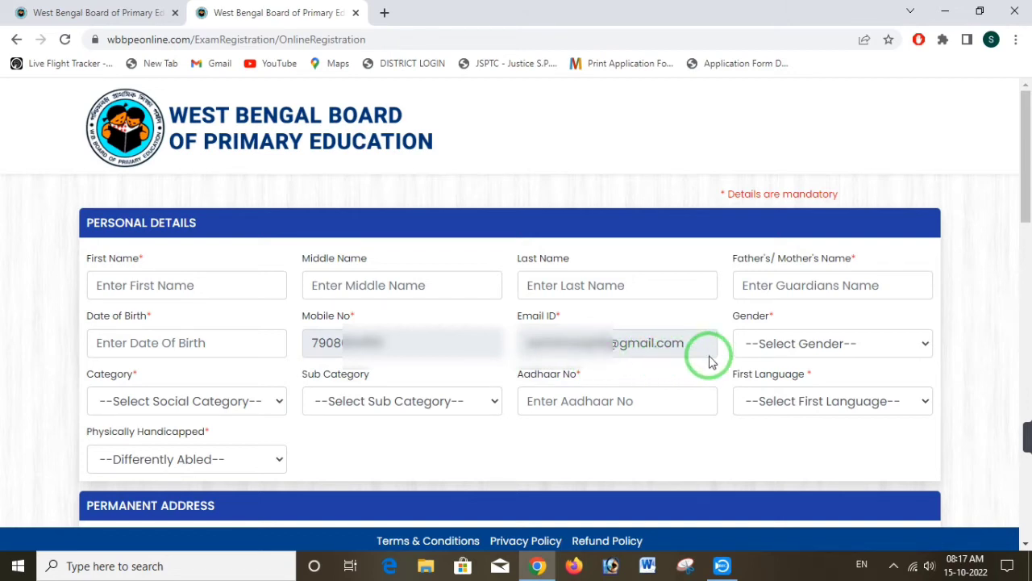
click(799, 351)
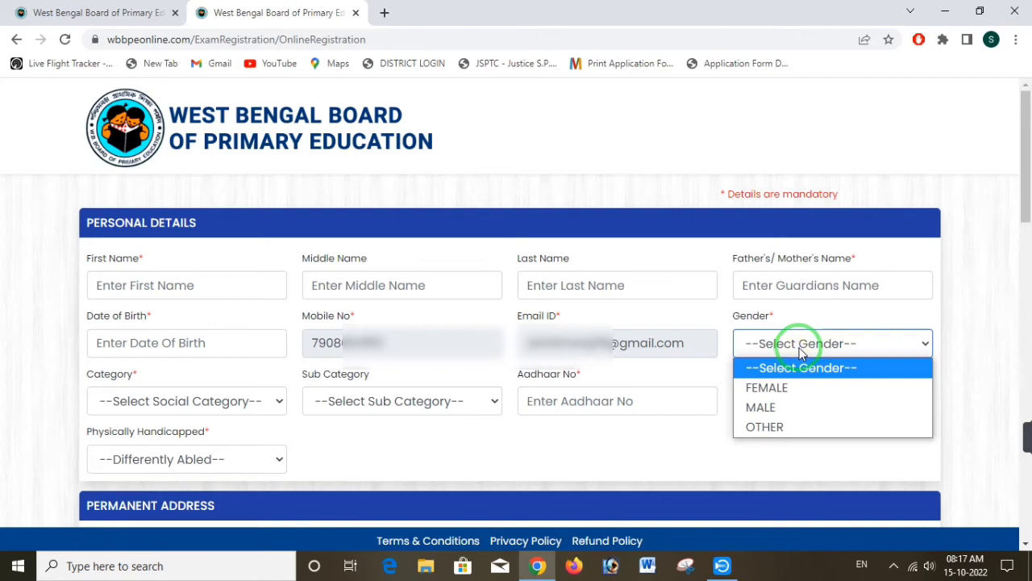
double_click(713, 314)
- Examine the social category, sub category and first language options and the Aadhaar number field in the personal details
scroll(715, 325, down, 2)
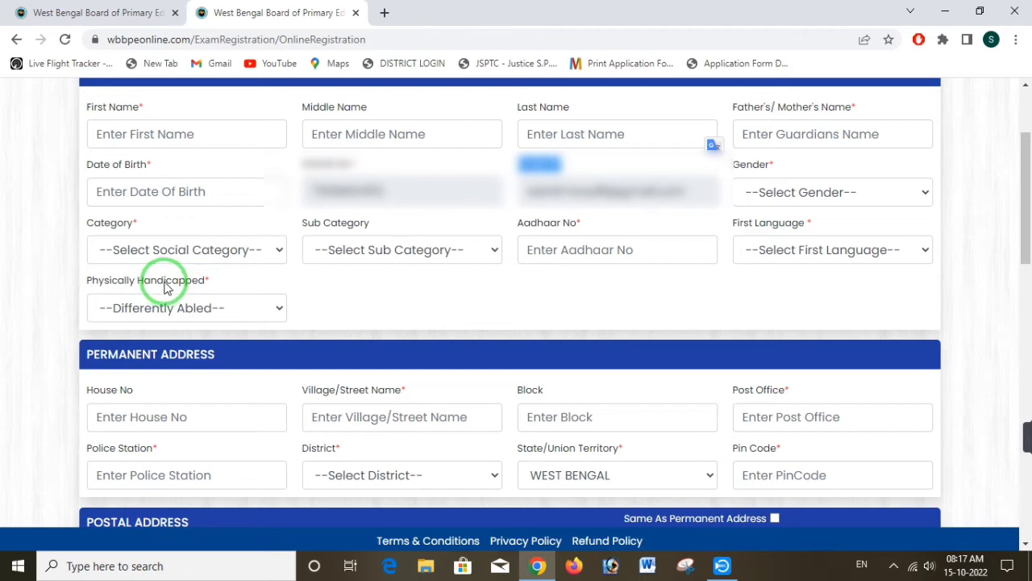
click(219, 250)
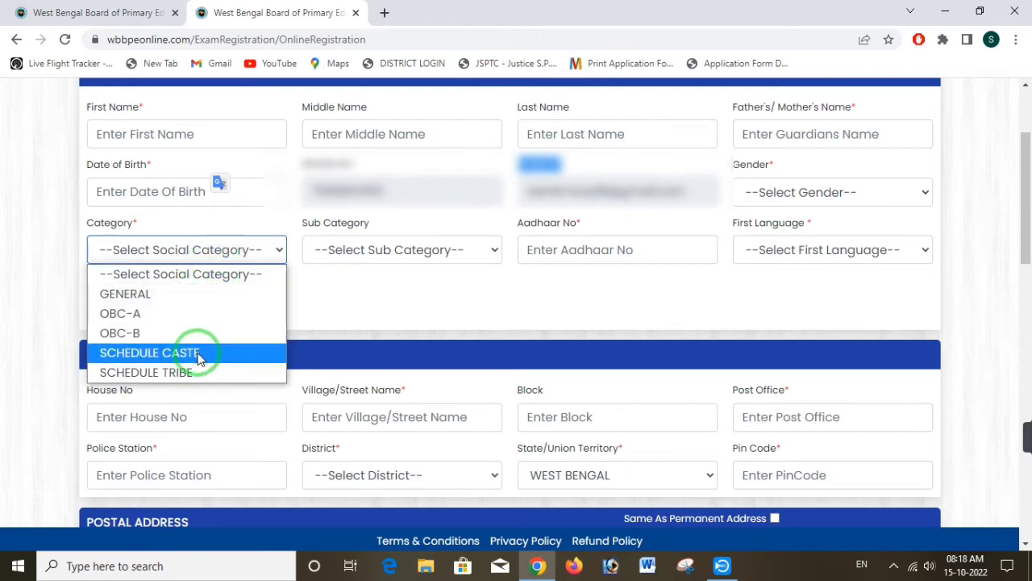
click(345, 298)
click(427, 254)
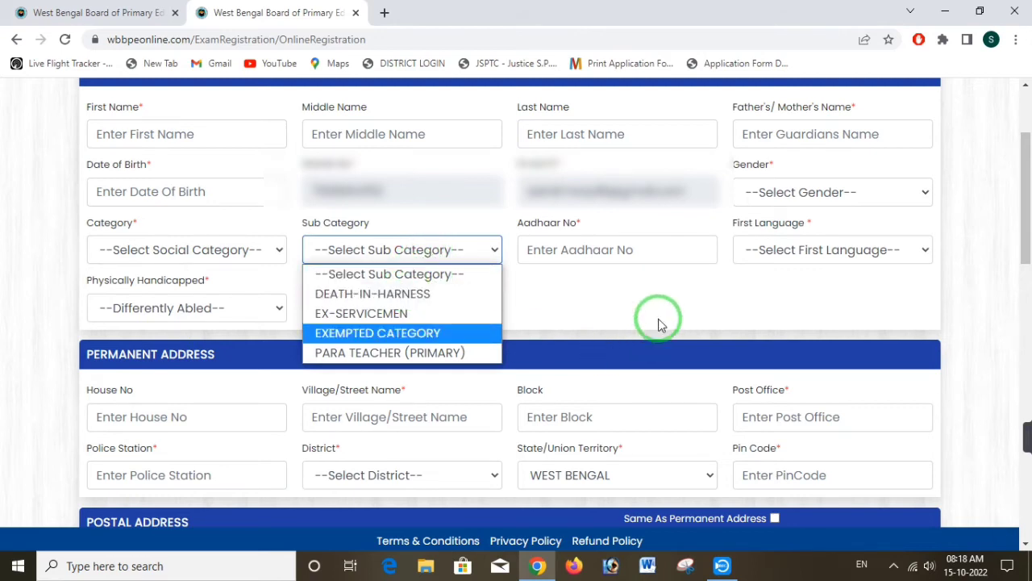
click(605, 250)
click(611, 253)
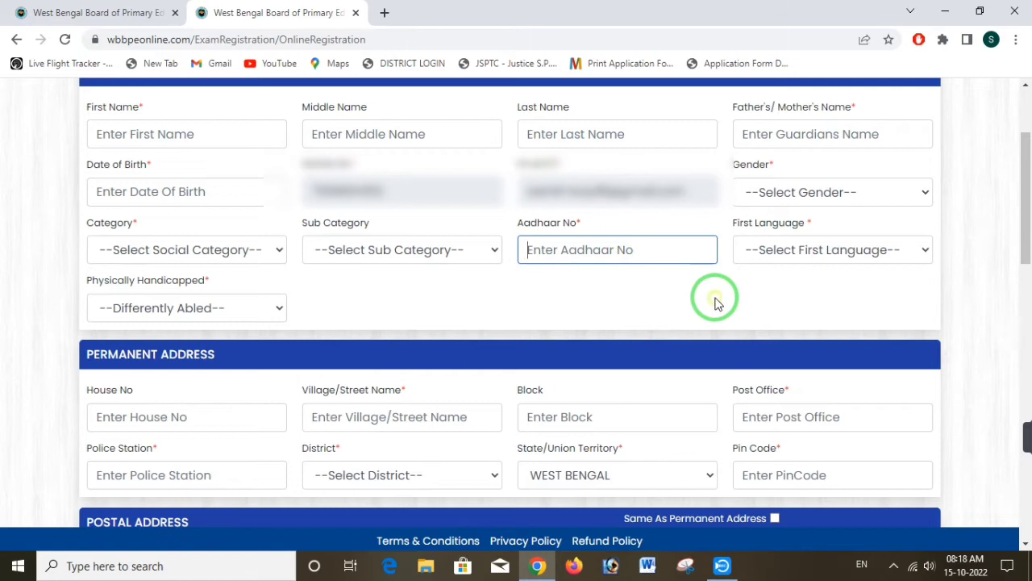
click(828, 252)
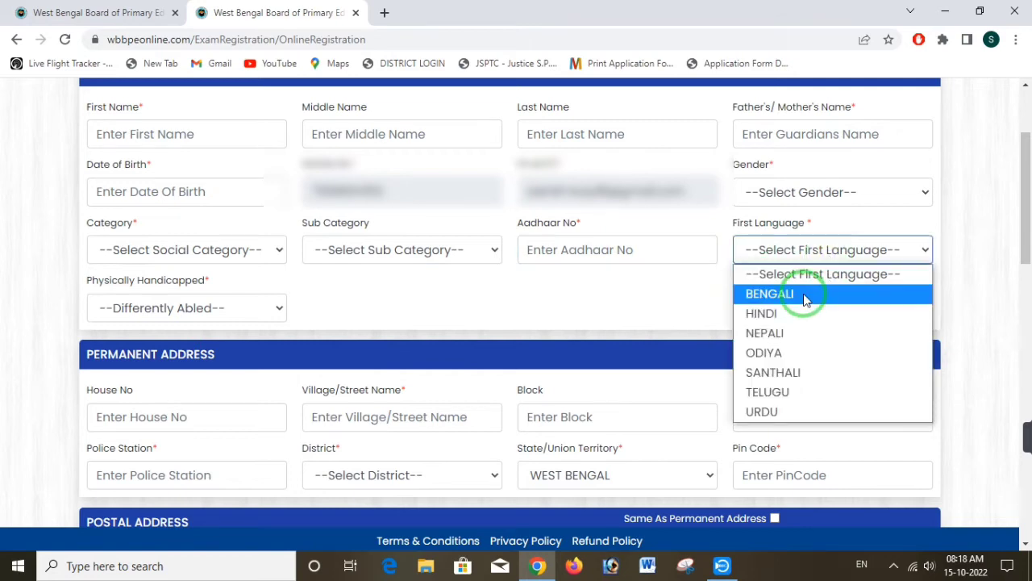
double_click(693, 303)
- Examine the options for the physically handicapped field in the personal details
click(214, 314)
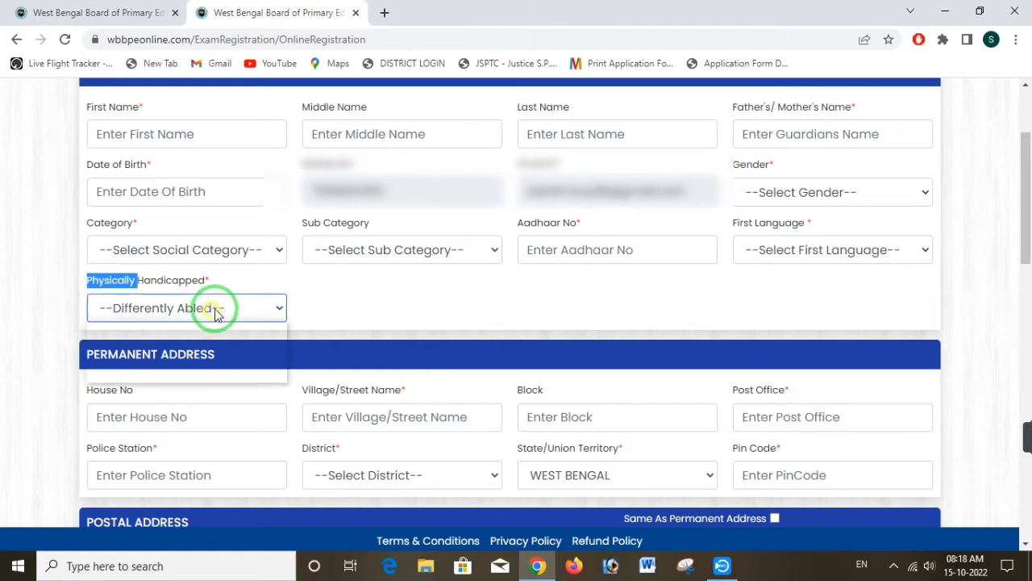
click(229, 311)
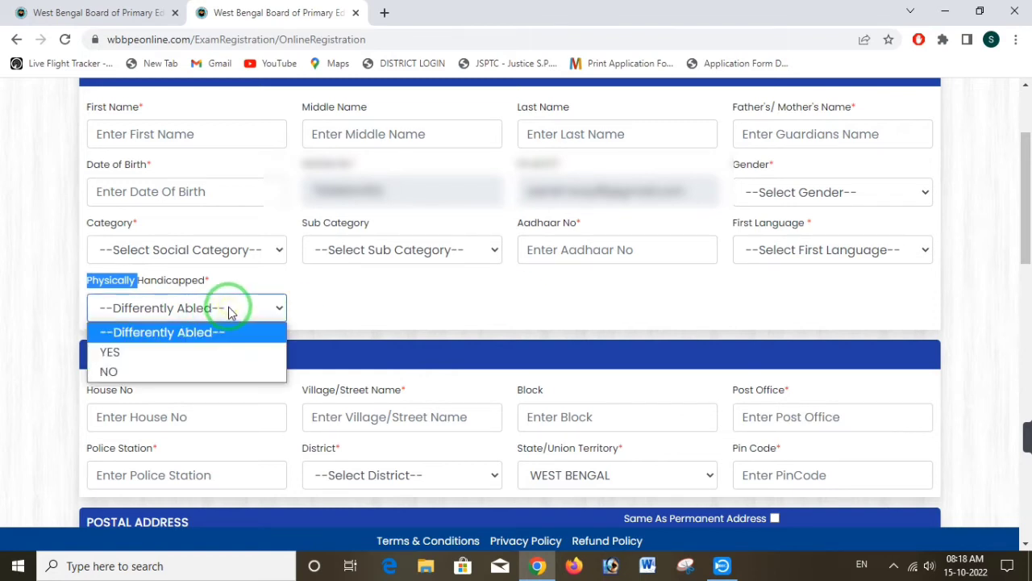
click(322, 304)
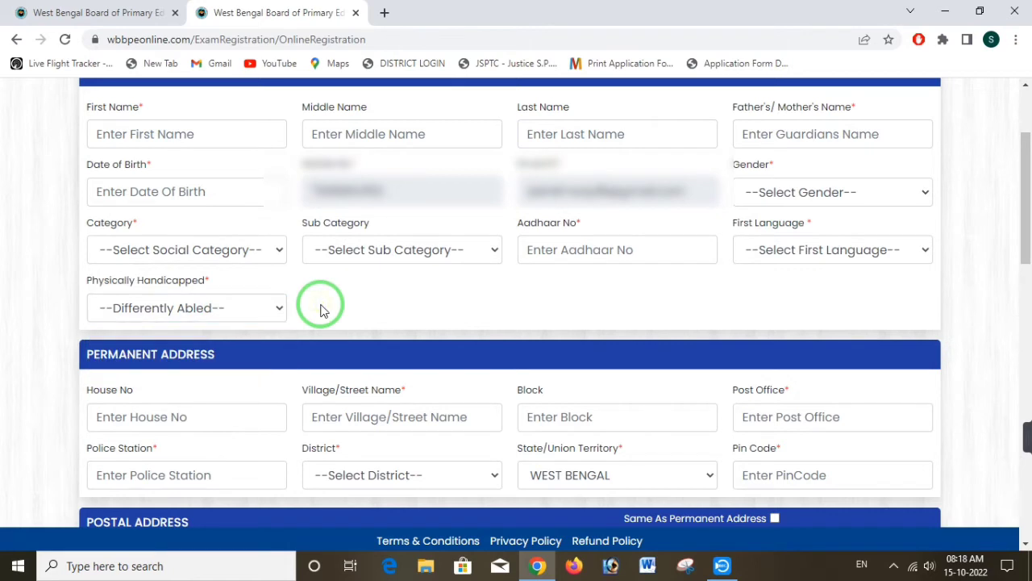
click(257, 320)
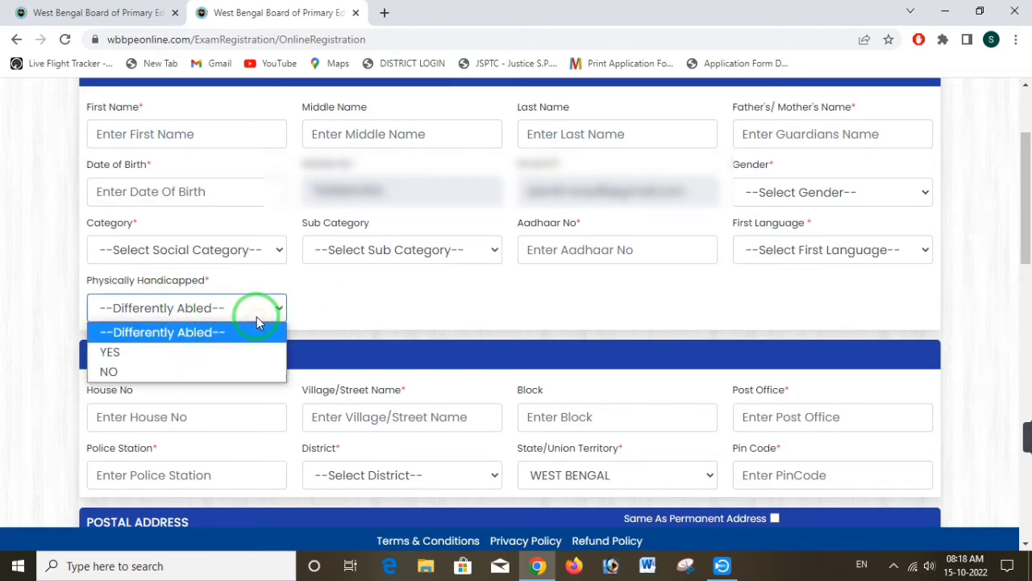
click(324, 304)
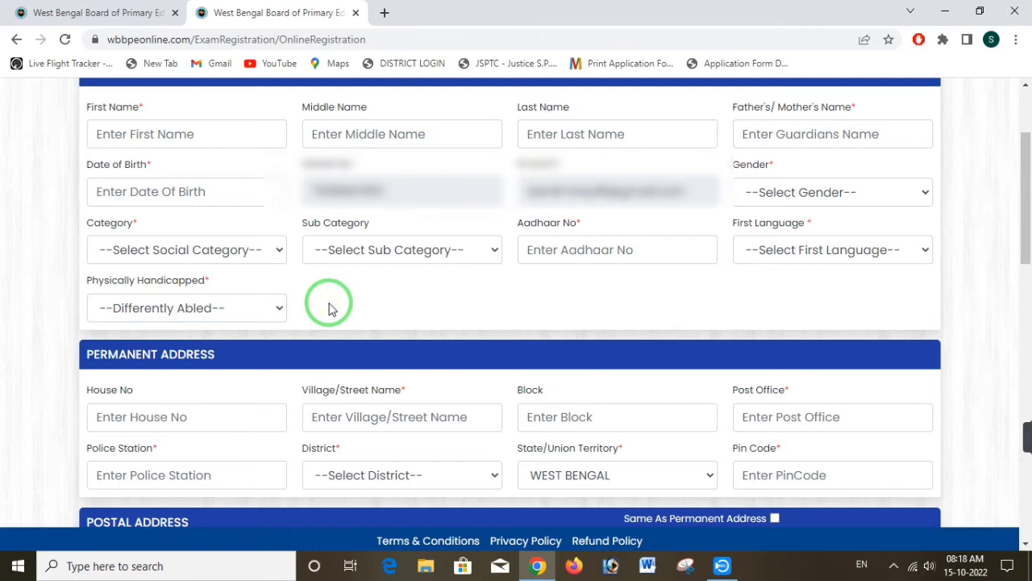
- Look through the list of districts offered for the permanent address
scroll(380, 317, down, 2)
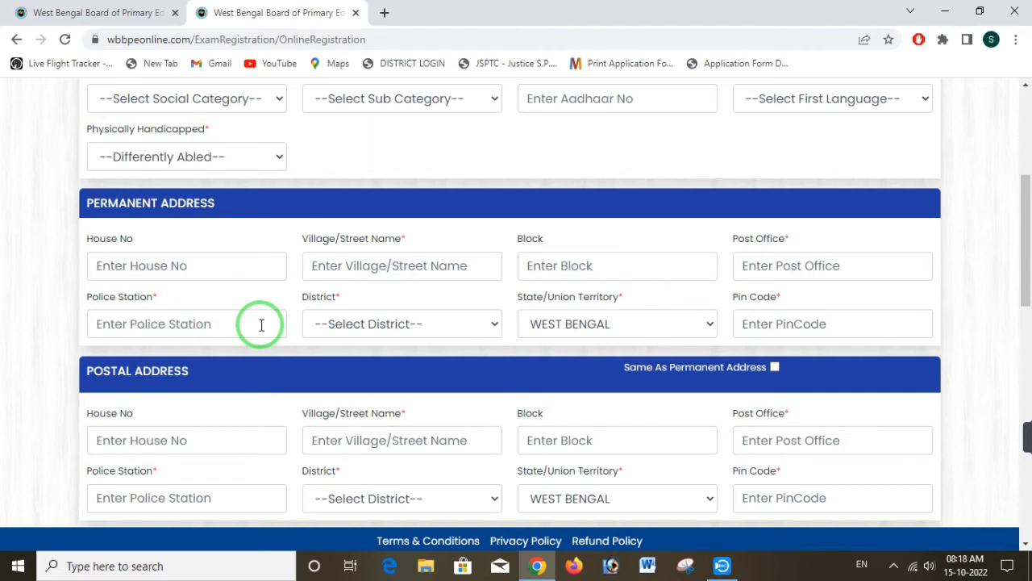
click(401, 323)
scroll(396, 286, down, 3)
scroll(396, 287, down, 1)
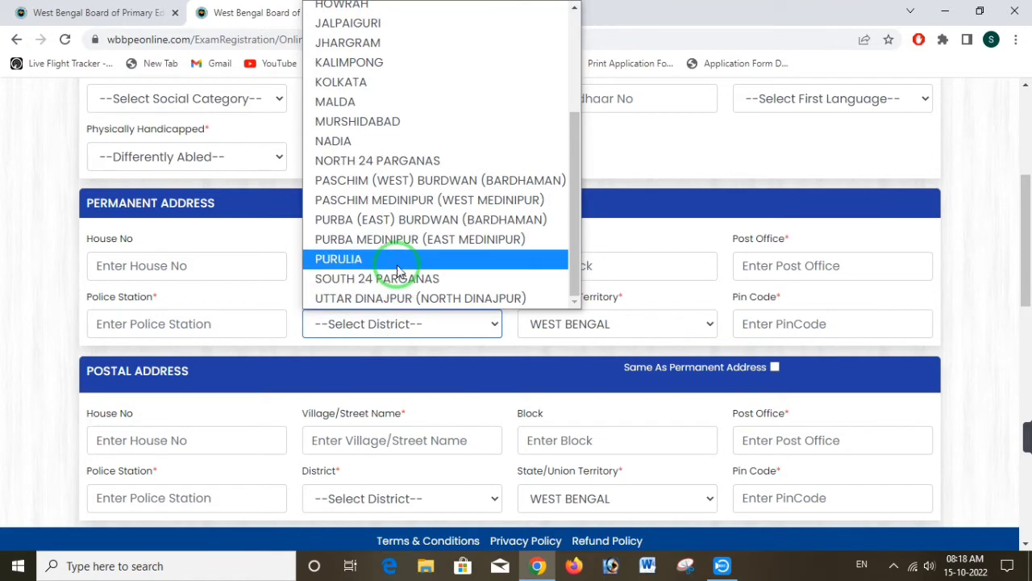
scroll(397, 271, up, 4)
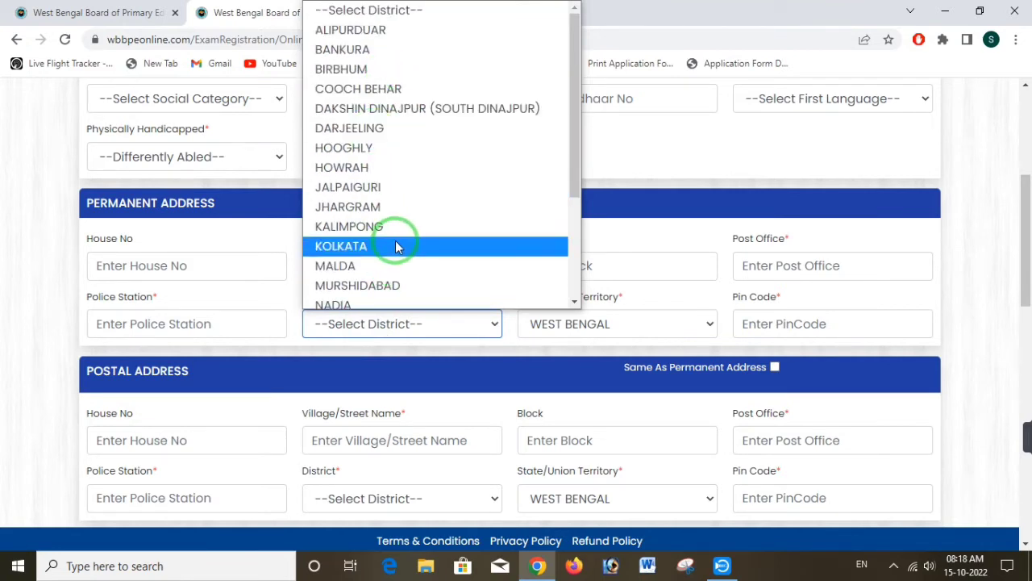
click(610, 220)
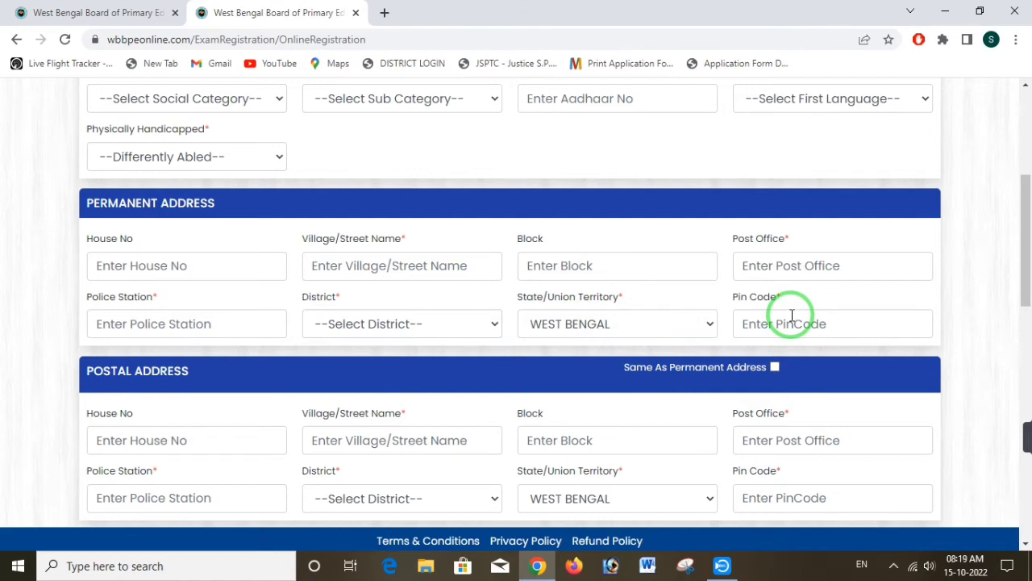
- Mark the postal address as the same as the permanent address
scroll(777, 325, down, 1)
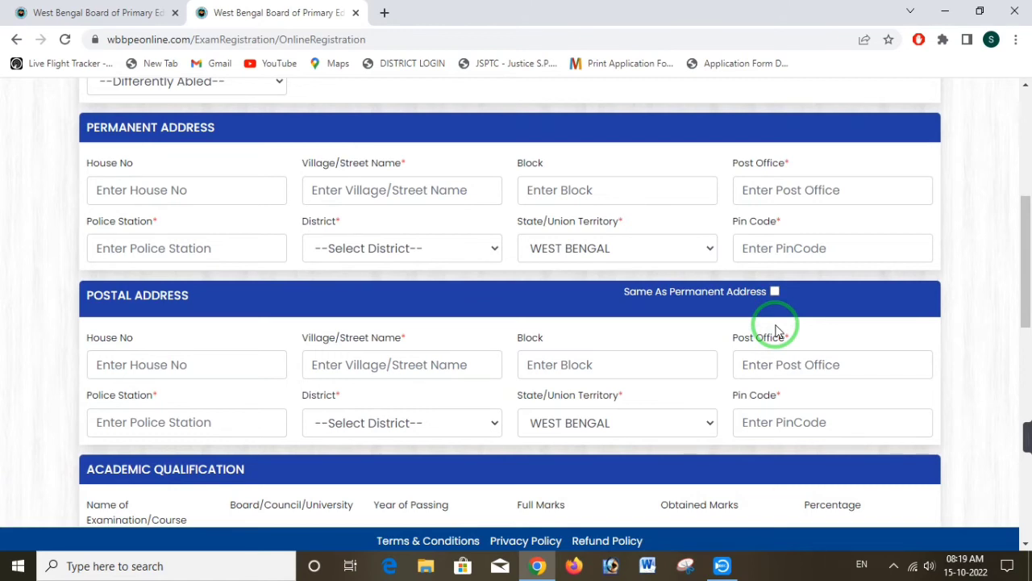
click(775, 292)
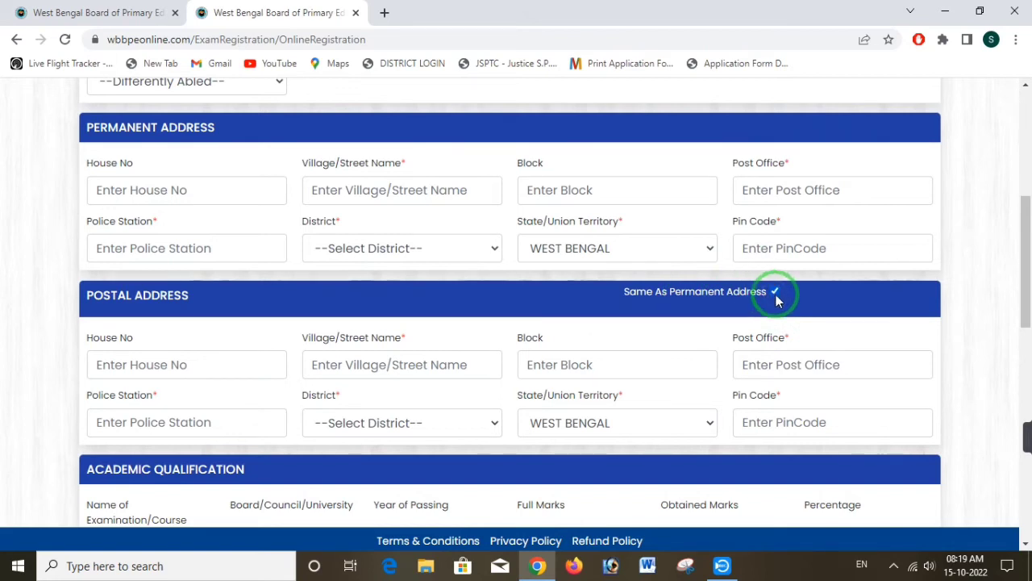
- Examine the marks fields and the graduation type options in the academic qualification section
scroll(586, 347, down, 1)
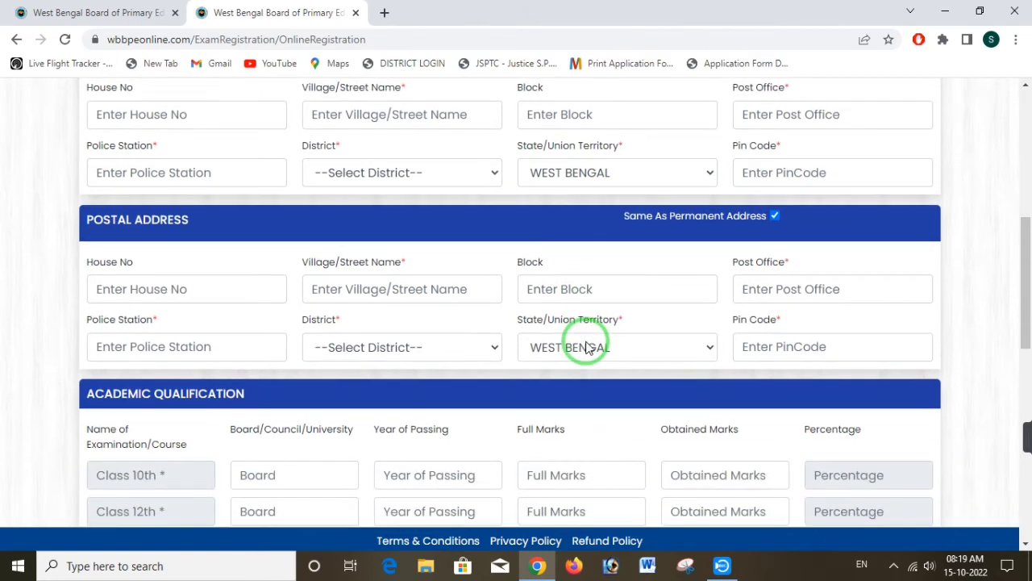
scroll(585, 344, down, 1)
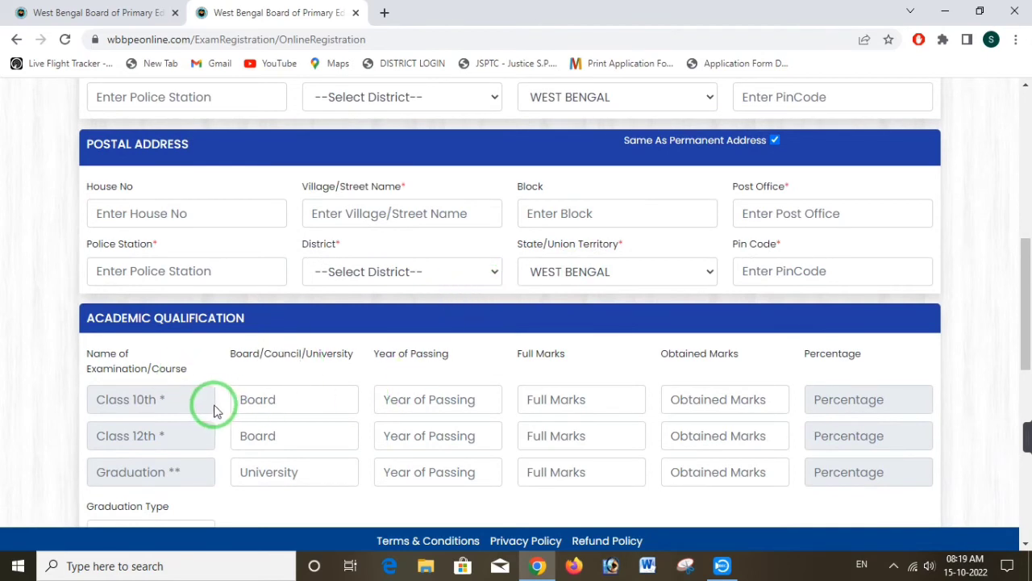
scroll(401, 389, down, 1)
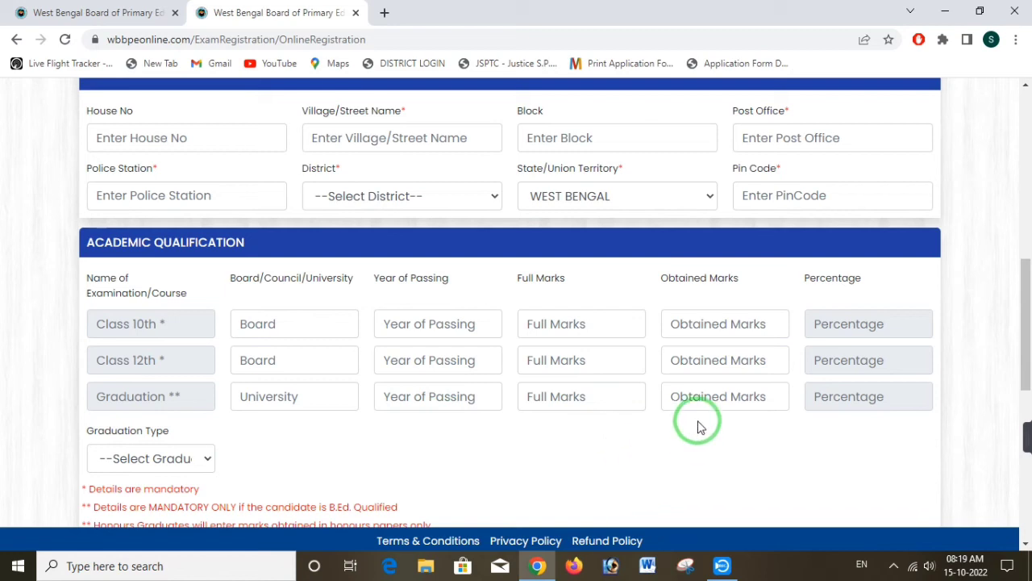
scroll(540, 425, down, 1)
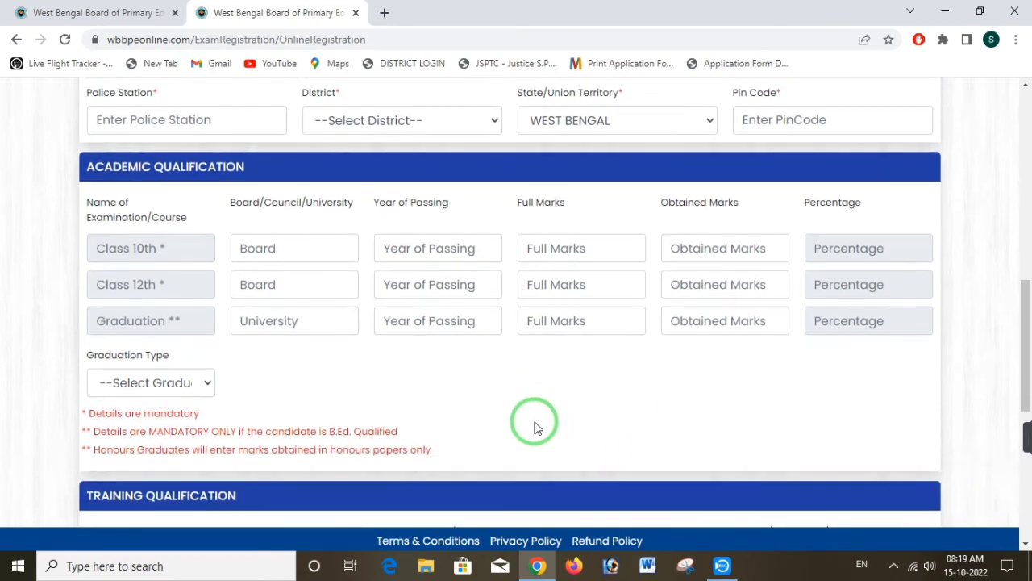
click(191, 382)
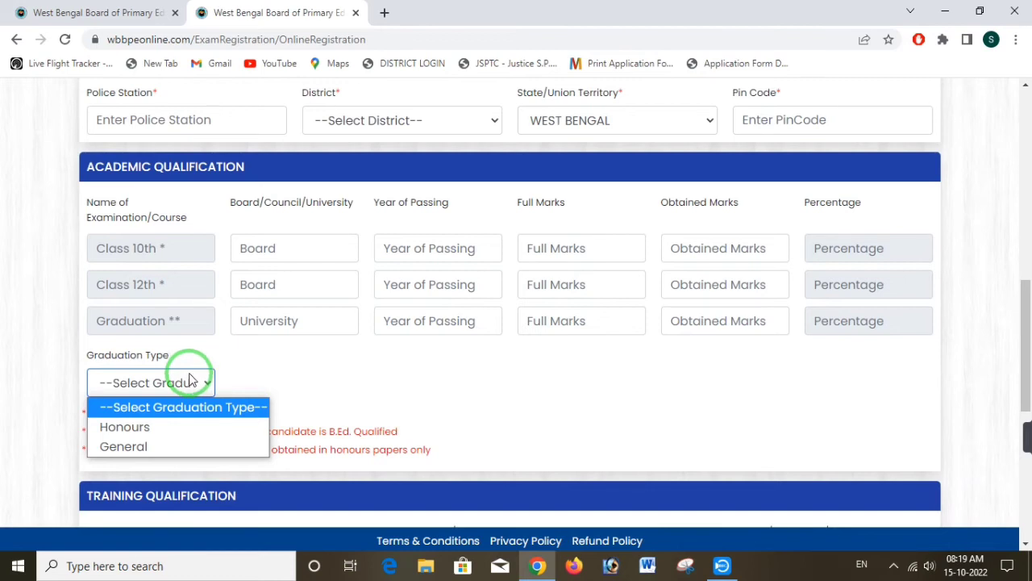
click(401, 396)
- Examine the options for the name of the examination or course in the training qualification section
scroll(399, 400, down, 1)
scroll(401, 400, down, 2)
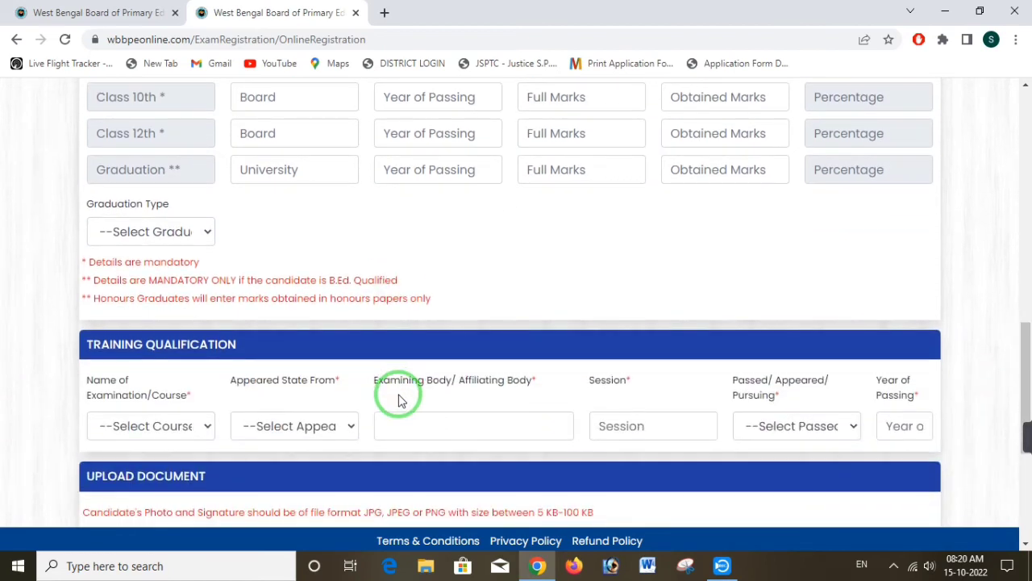
scroll(401, 401, down, 1)
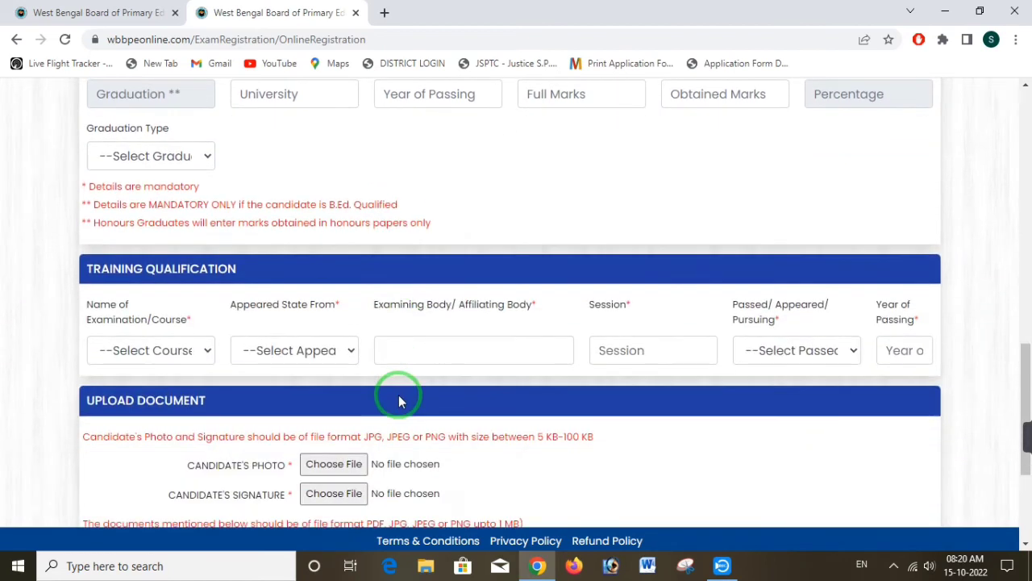
scroll(399, 400, down, 1)
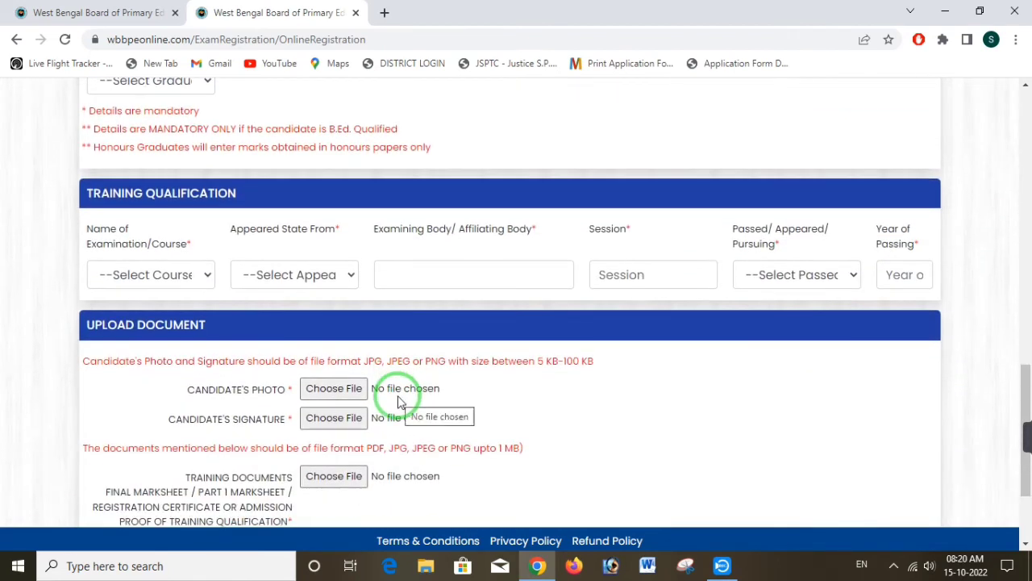
click(187, 275)
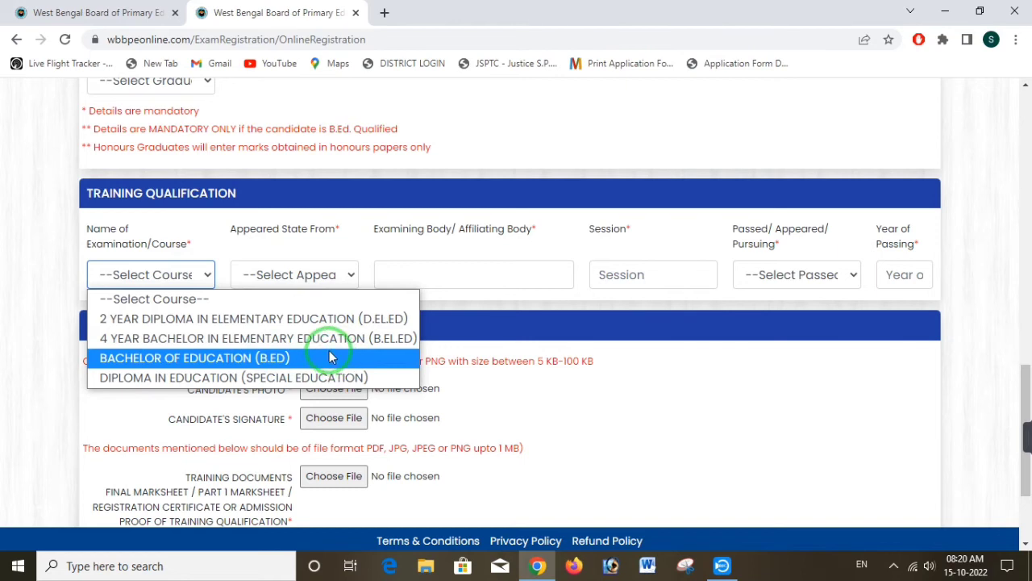
click(555, 323)
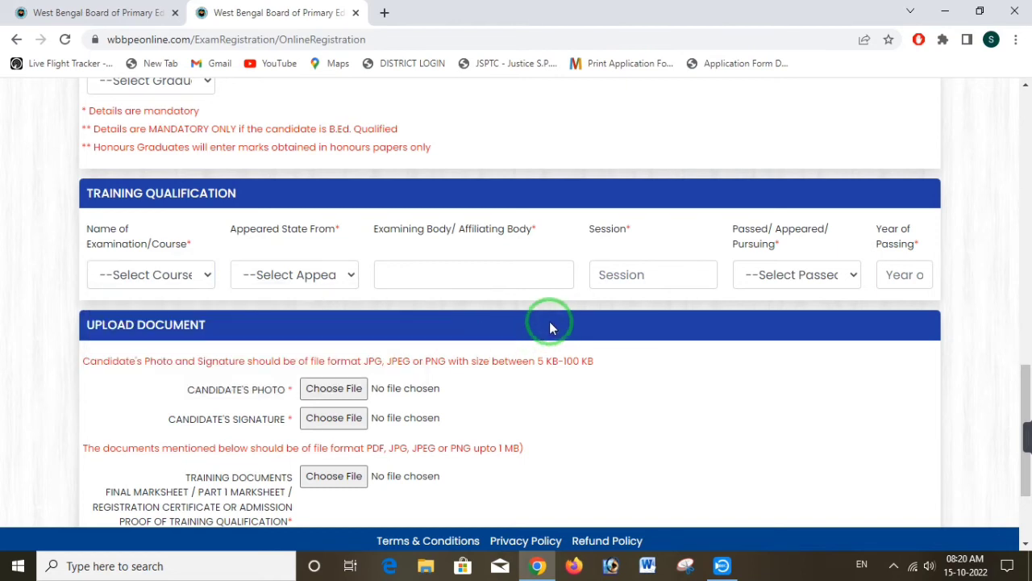
- Set the appeared state in the training qualification section to WEST BENGAL
click(322, 275)
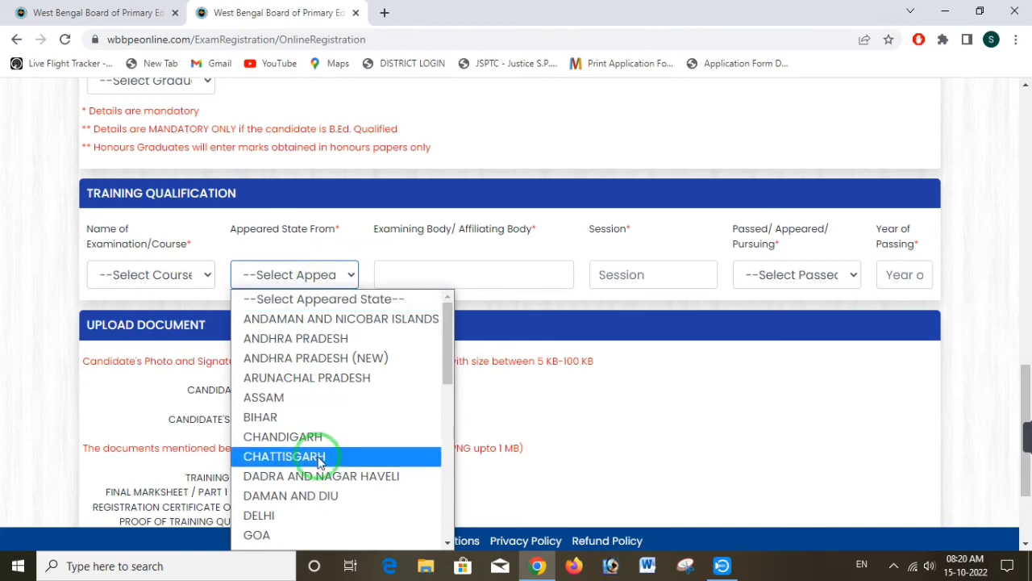
scroll(324, 460, down, 5)
scroll(325, 459, up, 5)
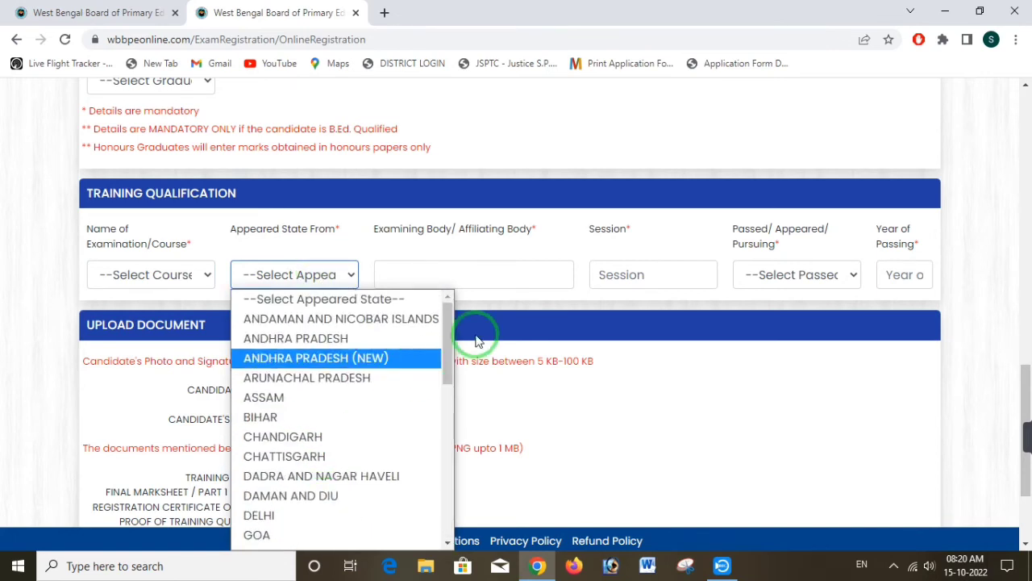
scroll(479, 339, down, 2)
scroll(311, 271, up, 2)
click(311, 273)
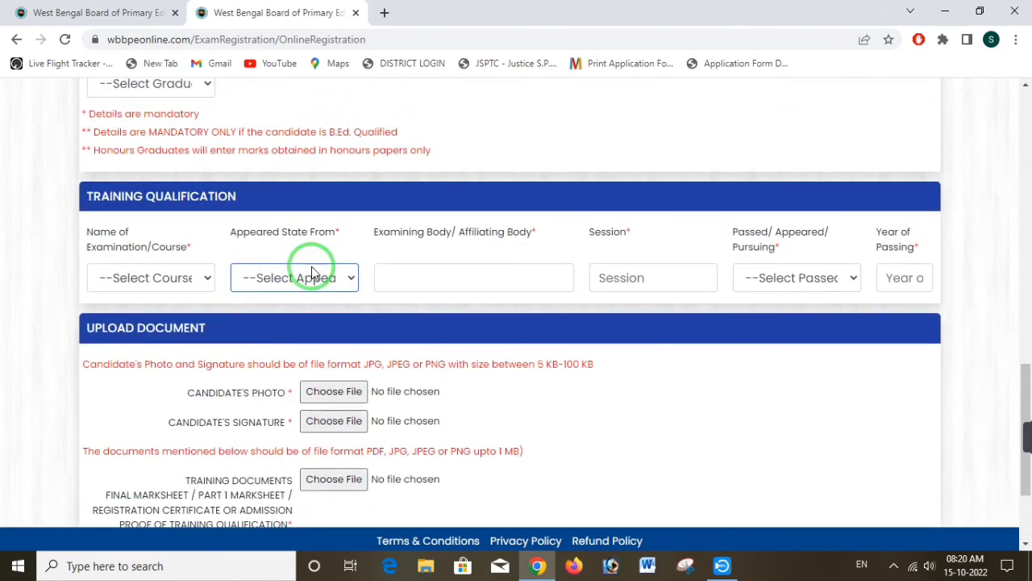
scroll(313, 242, down, 5)
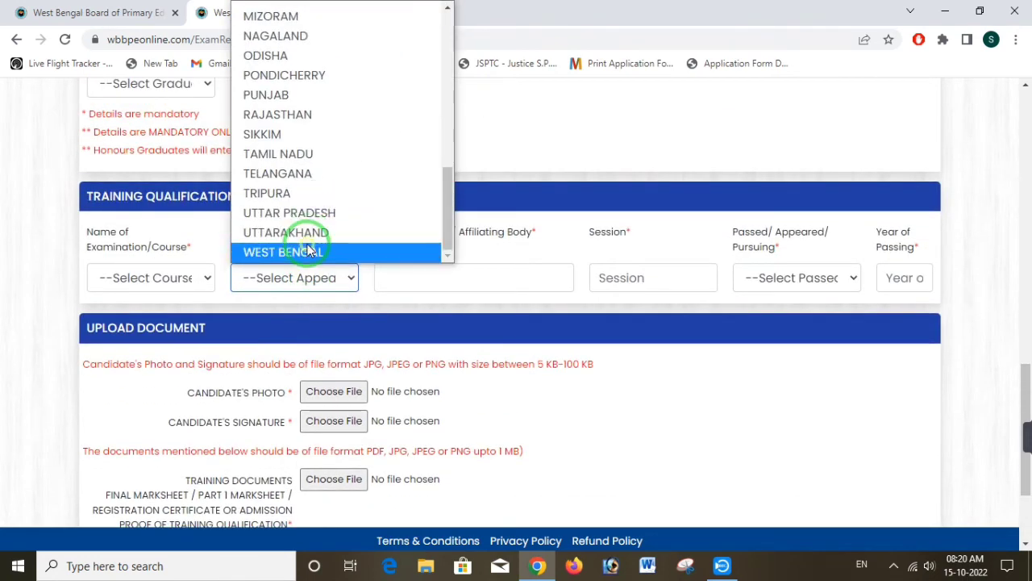
click(300, 250)
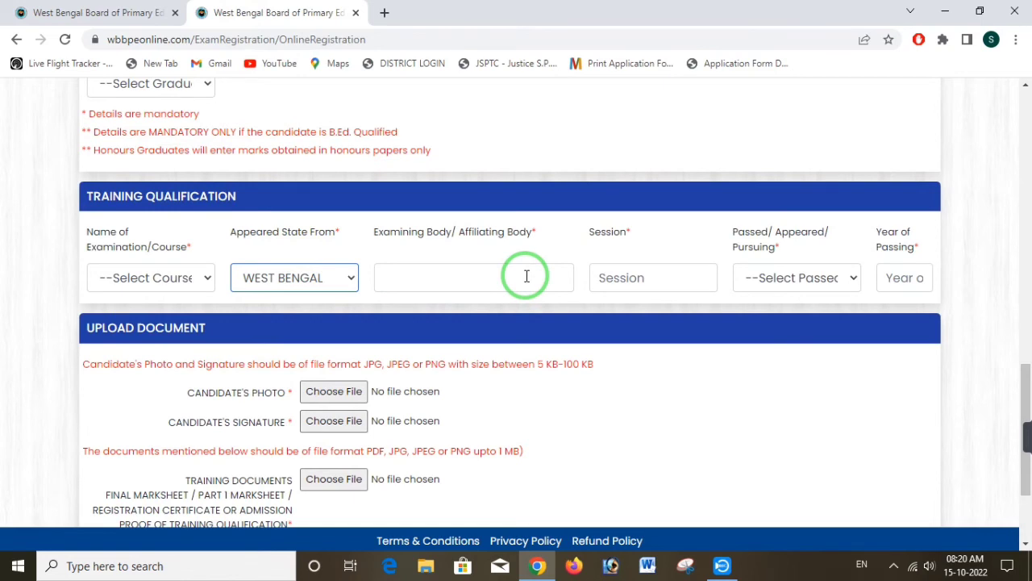
- Examine the examining body and session fields and the passed, appeared or pursuing options of the training qualification
click(489, 281)
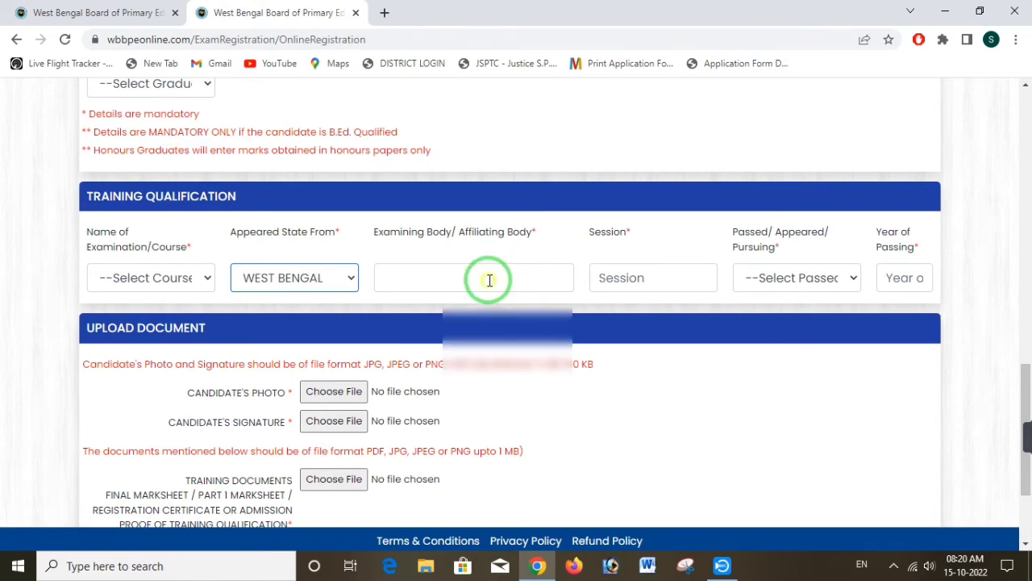
double_click(678, 240)
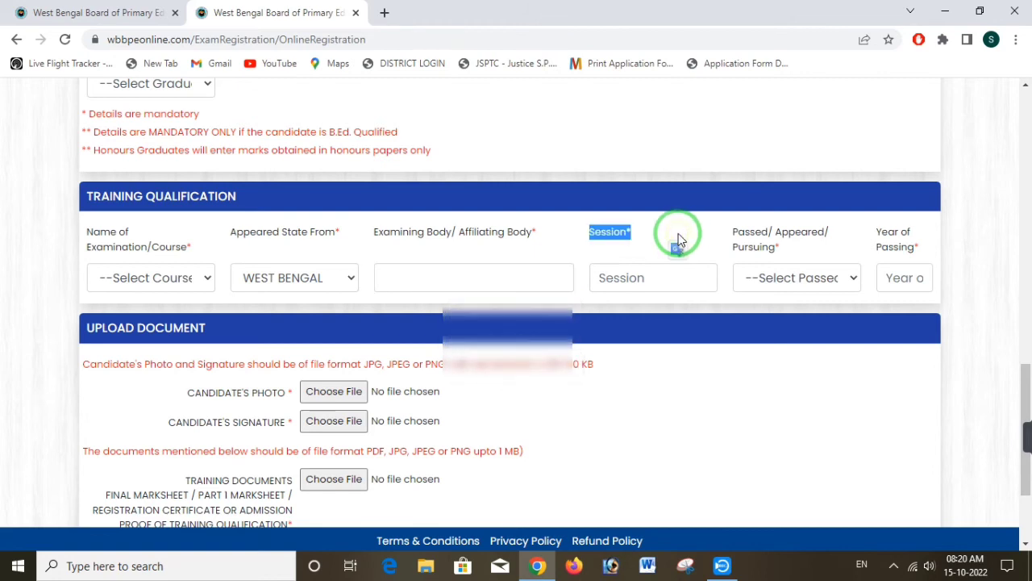
double_click(681, 227)
double_click(693, 245)
click(672, 277)
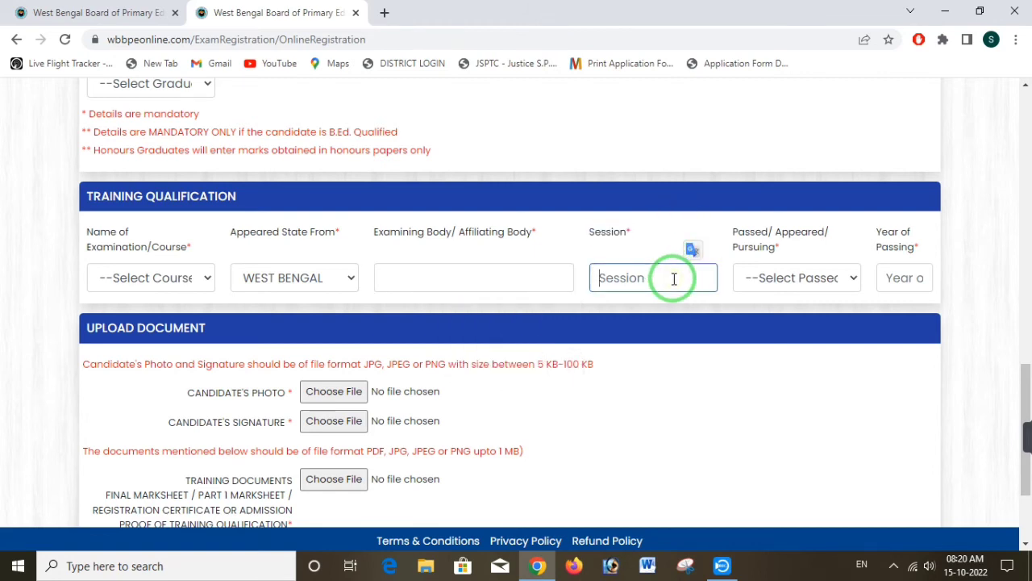
click(811, 278)
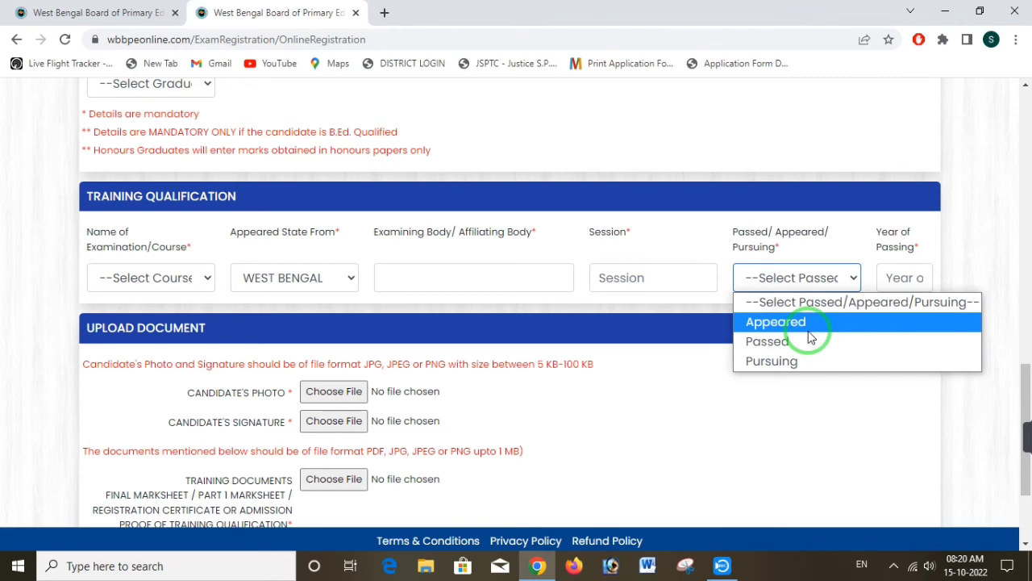
click(709, 320)
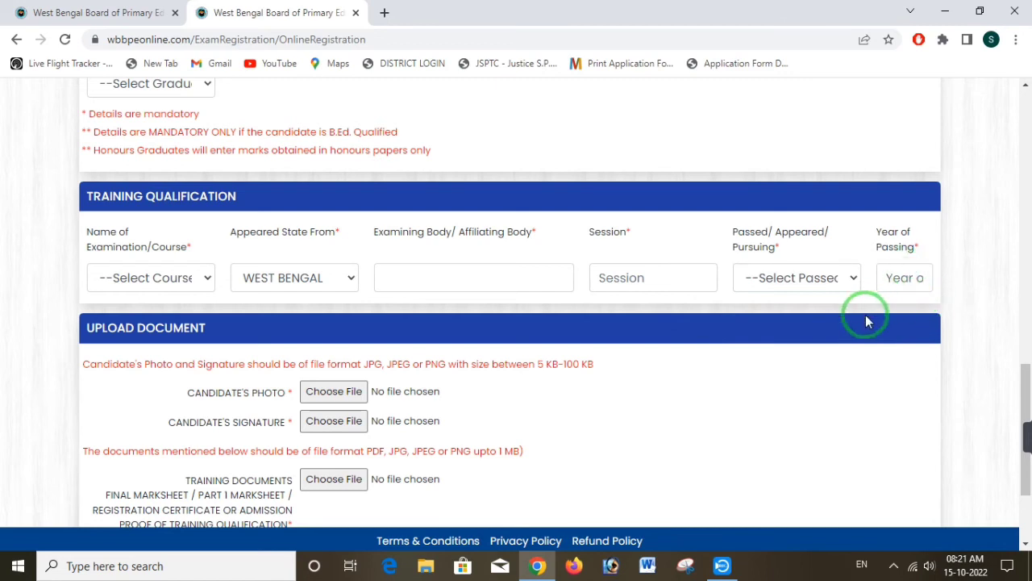
- Review the document upload section, including the photo, signature, training document and Aadhaar card requirements
scroll(822, 347, down, 1)
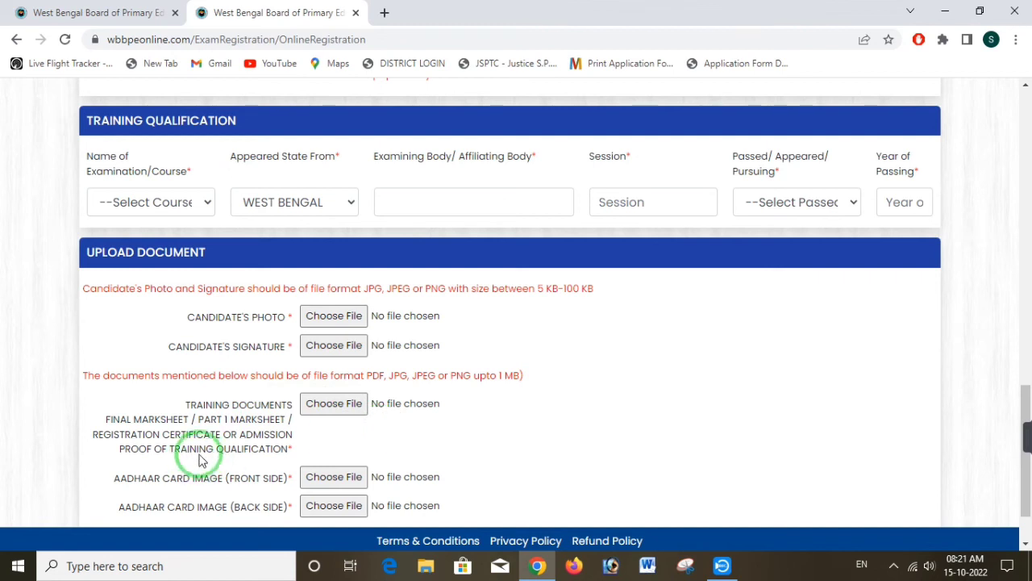
scroll(396, 430, down, 2)
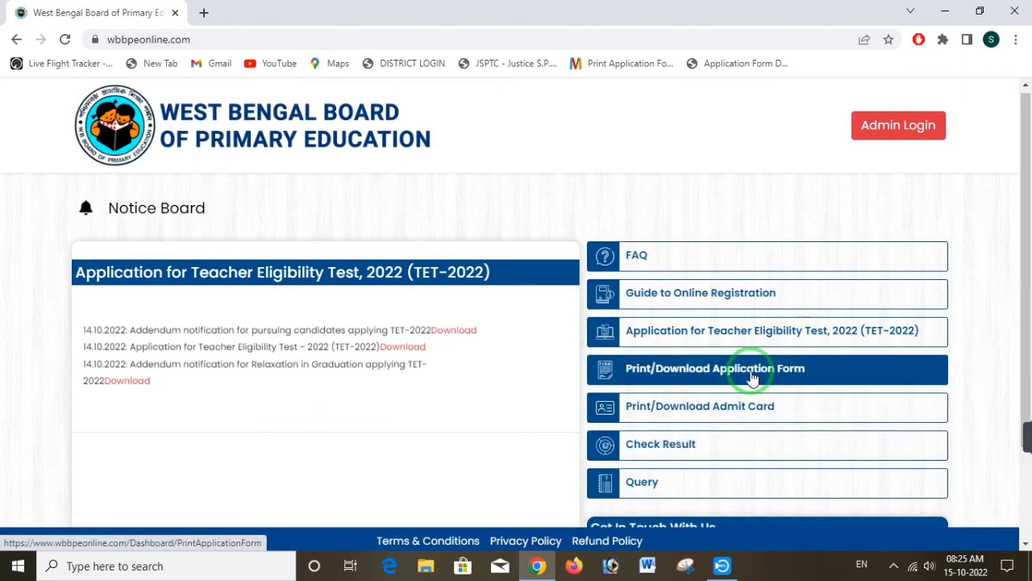
- Open the Print/Download Application Form page and examine its registration number and date of birth fields
click(791, 373)
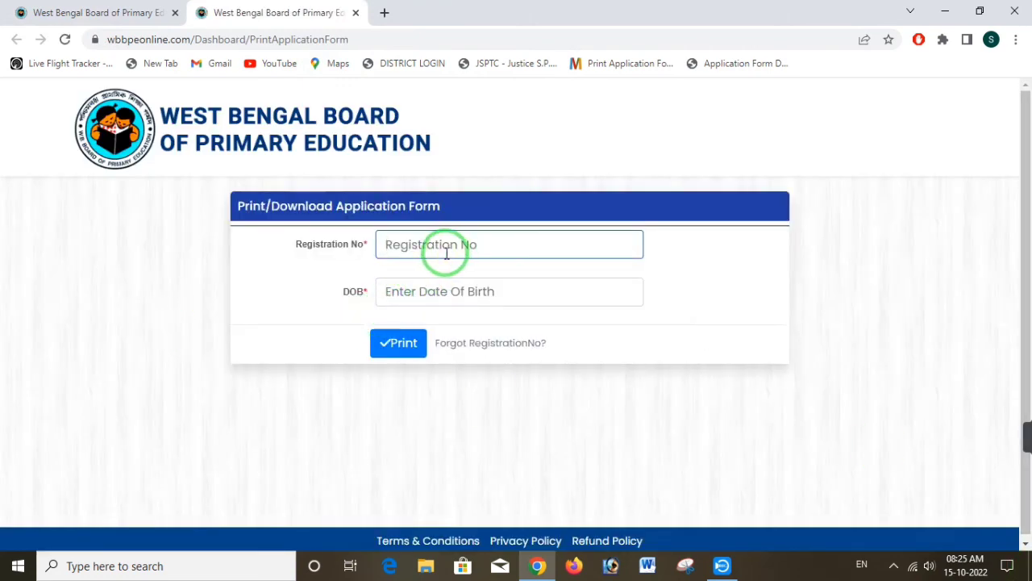
click(447, 300)
click(619, 323)
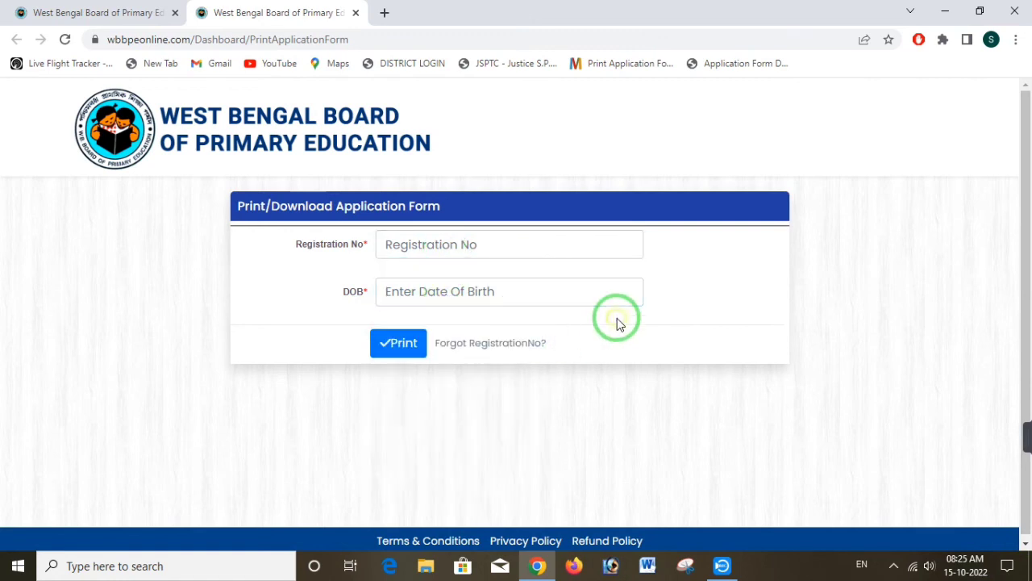